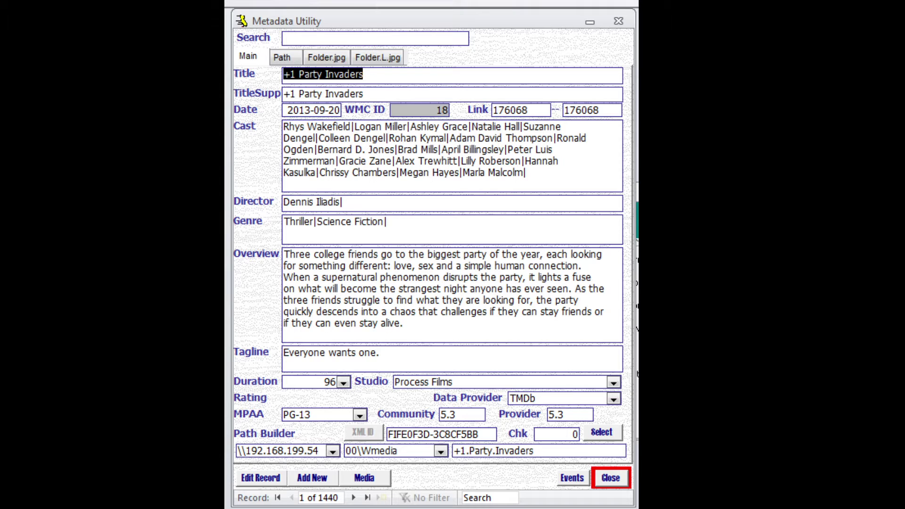
Browse forward through the 007 movie records in the metadata form, ending back at the first record.
{"action": "key", "text": "Page_Down"}
{"action": "key", "text": "Page_Down"}
{"action": "key", "text": "Page_Down"}
{"action": "key", "text": "Page_Down"}
{"action": "key", "text": "Page_Down"}
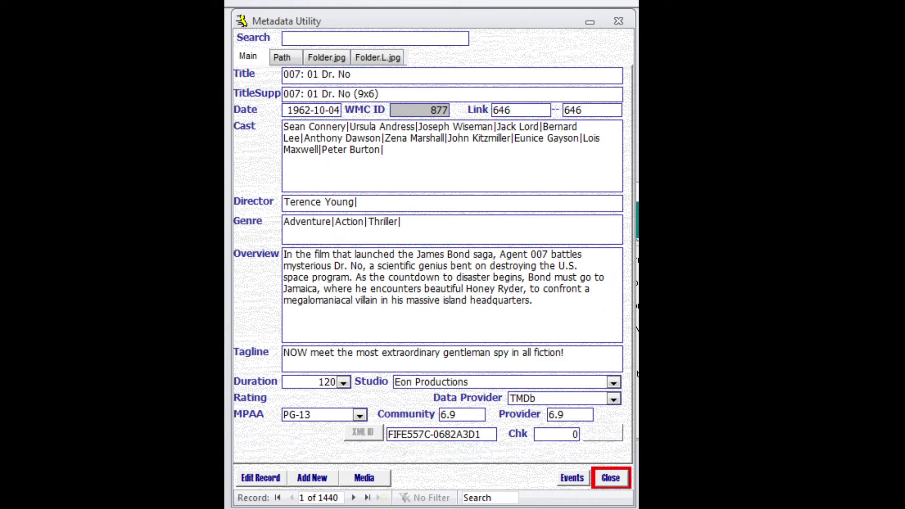
{"action": "key", "text": "Page_Down"}
{"action": "key", "text": "Page_Down"}
{"action": "key", "text": "Page_Down"}
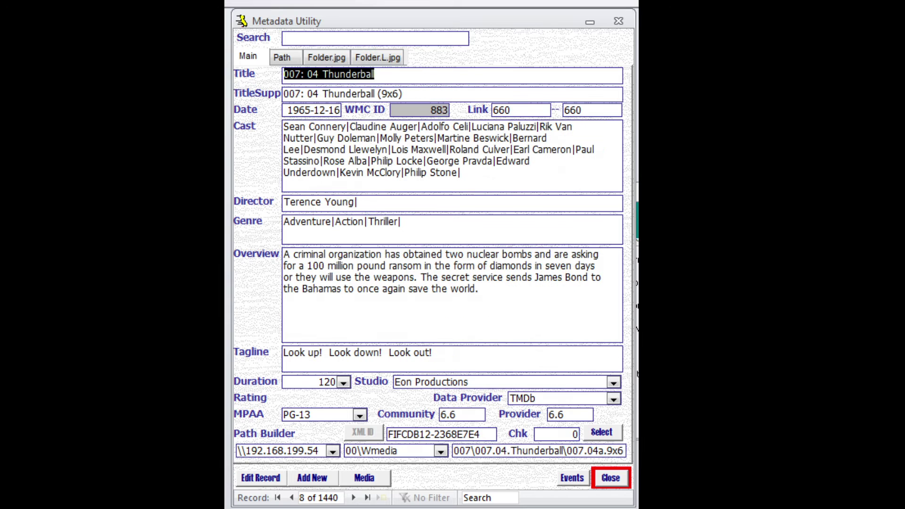
{"action": "key", "text": "Page_Down"}
{"action": "key", "text": "Page_Down"}
{"action": "key", "text": "Page_Down"}
{"action": "key", "text": "Page_Down"}
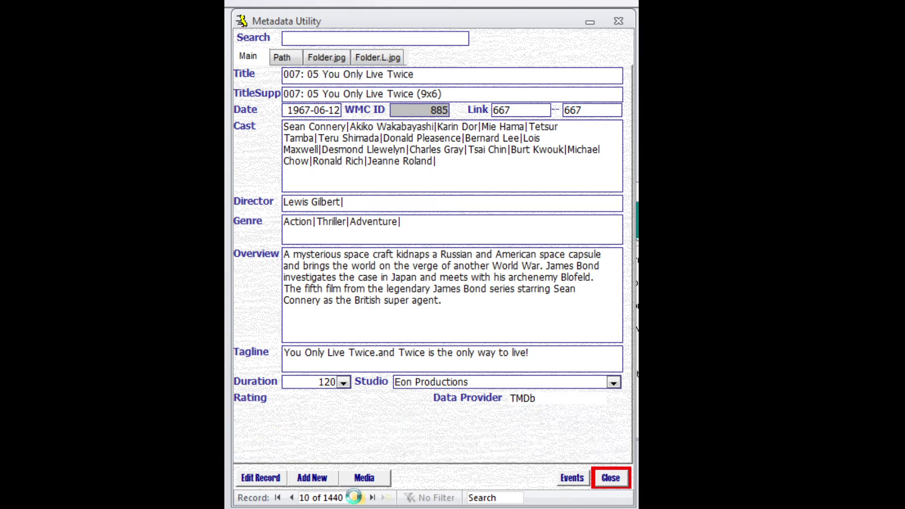
{"action": "left_click", "coordinate": [357, 498]}
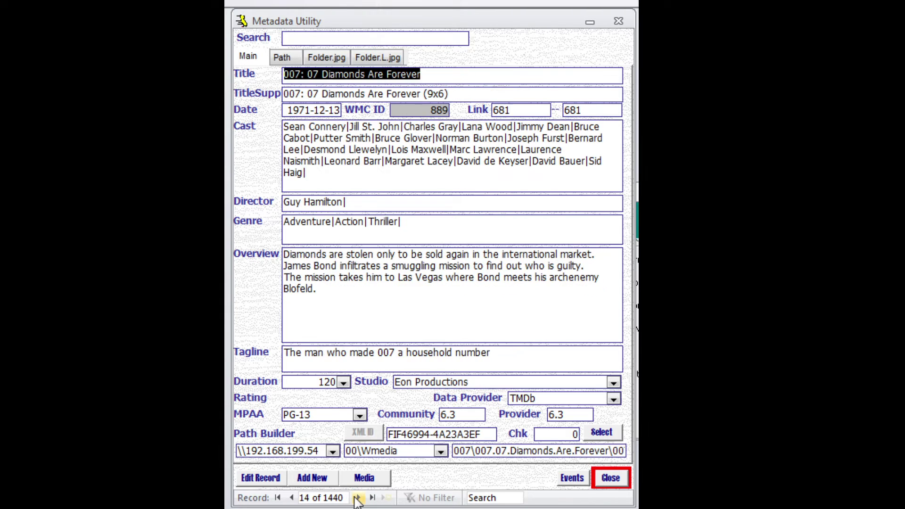
{"action": "left_click", "coordinate": [357, 498]}
{"action": "left_click", "coordinate": [357, 498]}
{"action": "left_click", "coordinate": [357, 498]}
{"action": "left_click", "coordinate": [357, 498]}
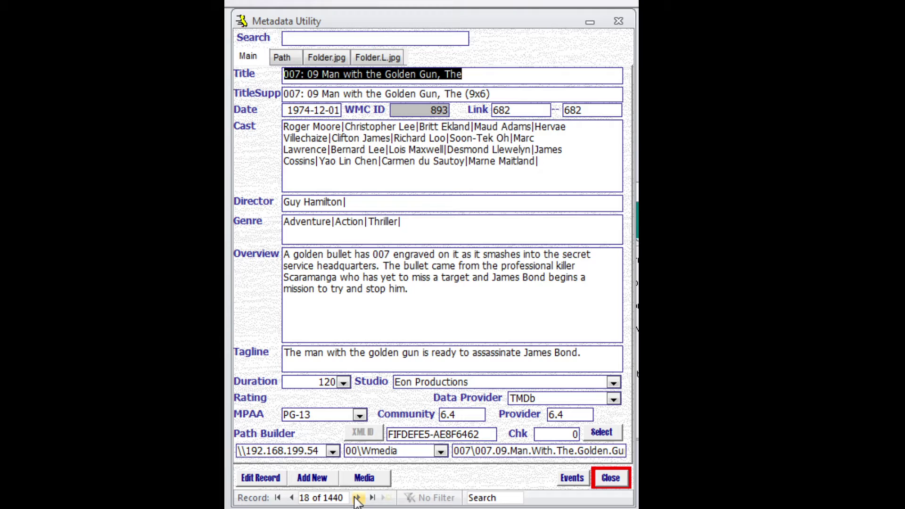
{"action": "left_click", "coordinate": [278, 498]}
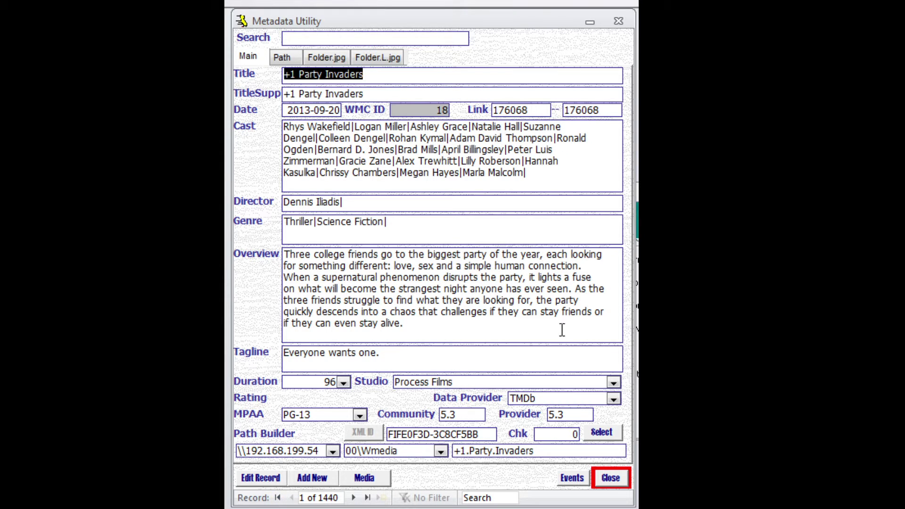
Select the +1 Party Invaders record and set Chk to -1 on the 007: 01 Dr. No (9x6) record.
{"action": "left_click", "coordinate": [603, 433]}
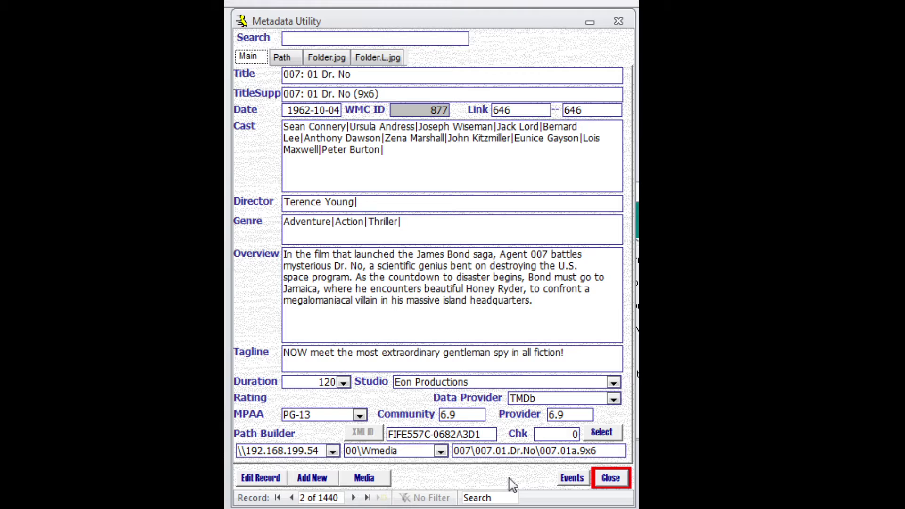
{"action": "double_click", "coordinate": [367, 75]}
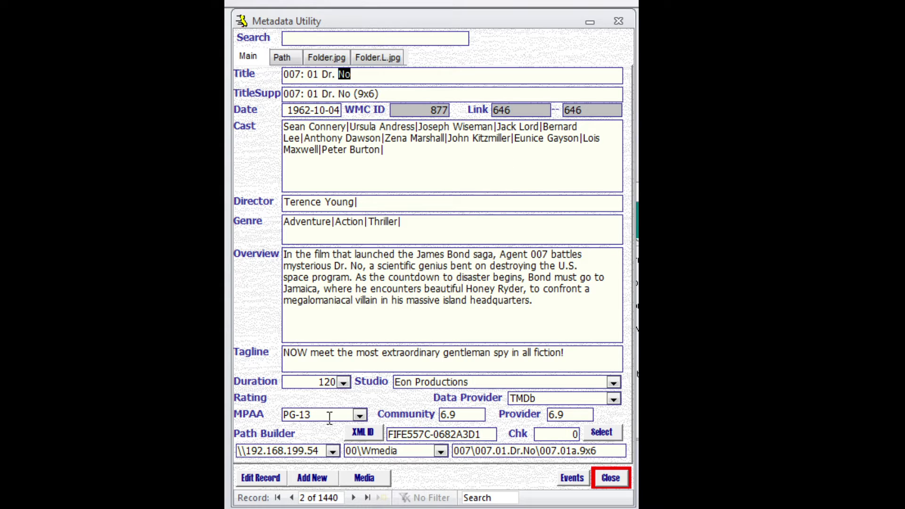
{"action": "double_click", "coordinate": [573, 434]}
{"action": "type", "text": "-1"}
{"action": "left_click", "coordinate": [355, 498]}
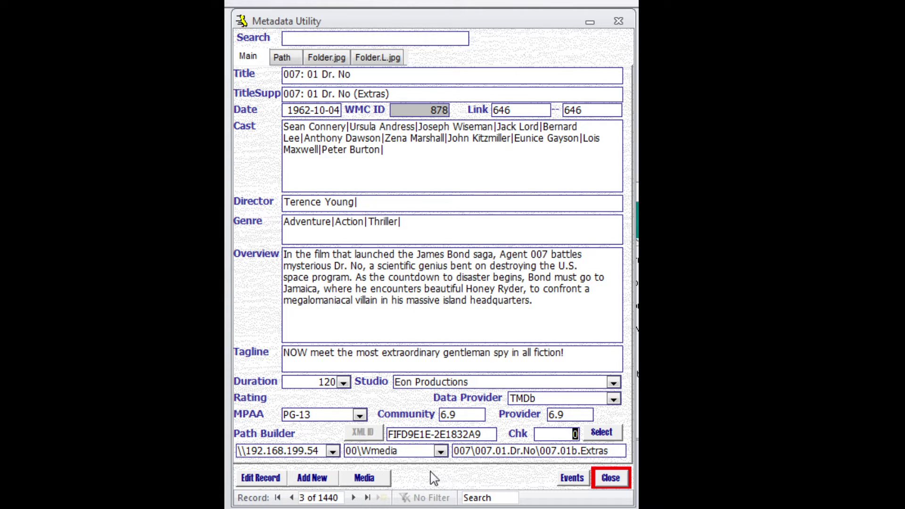
Open the 007: 01 Dr. No (Extras) record for editing and set its Chk value to -1.
{"action": "left_click", "coordinate": [253, 477]}
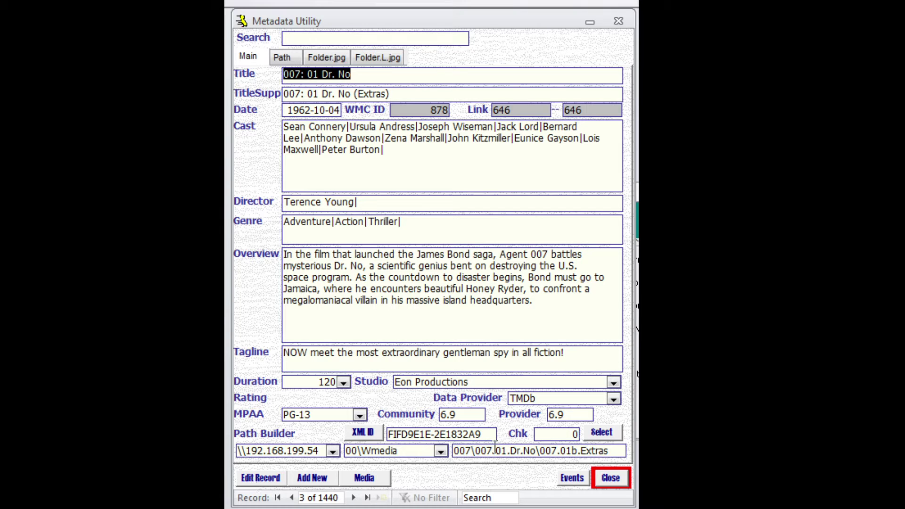
{"action": "double_click", "coordinate": [571, 435]}
{"action": "type", "text": "-1"}
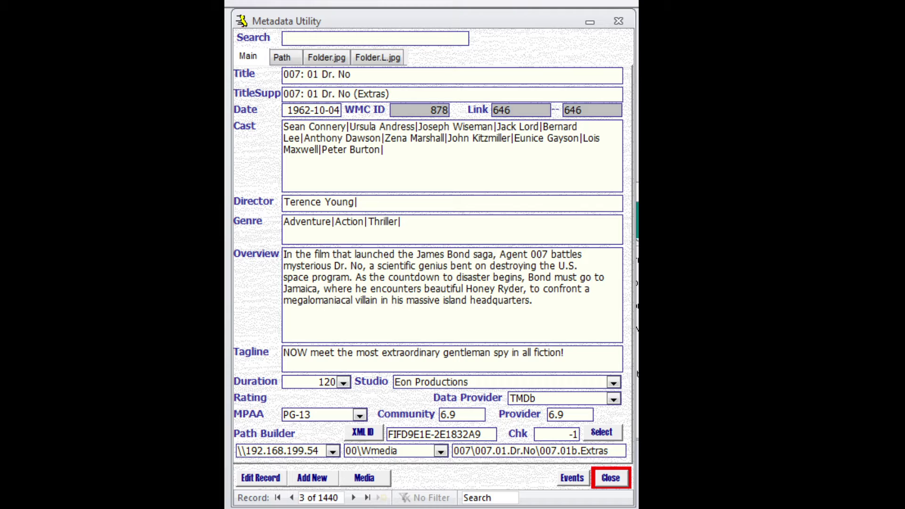
Review the Chk values of the first three records and select the 007: 02 From Russia with Love (9x6) record.
{"action": "key", "text": "Page_Up"}
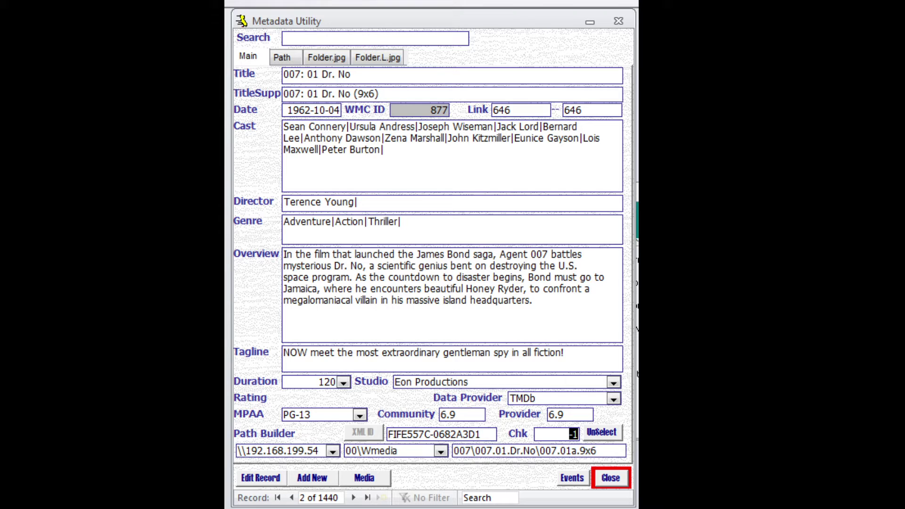
{"action": "key", "text": "Page_Up"}
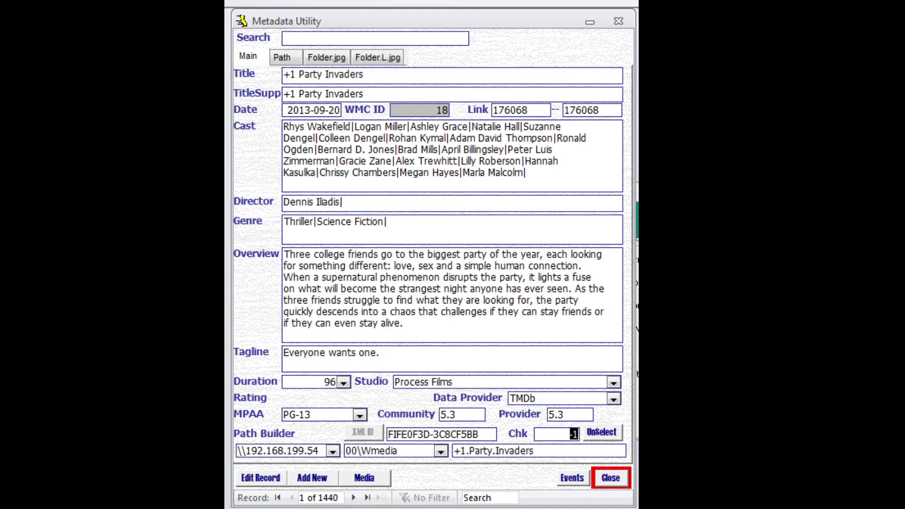
{"action": "key", "text": "Page_Down"}
{"action": "key", "text": "Page_Down"}
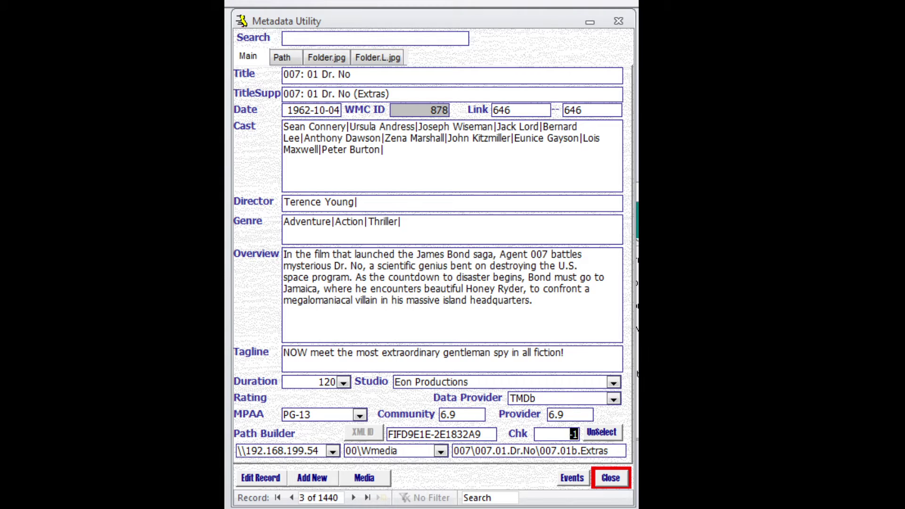
{"action": "key", "text": "Page_Down"}
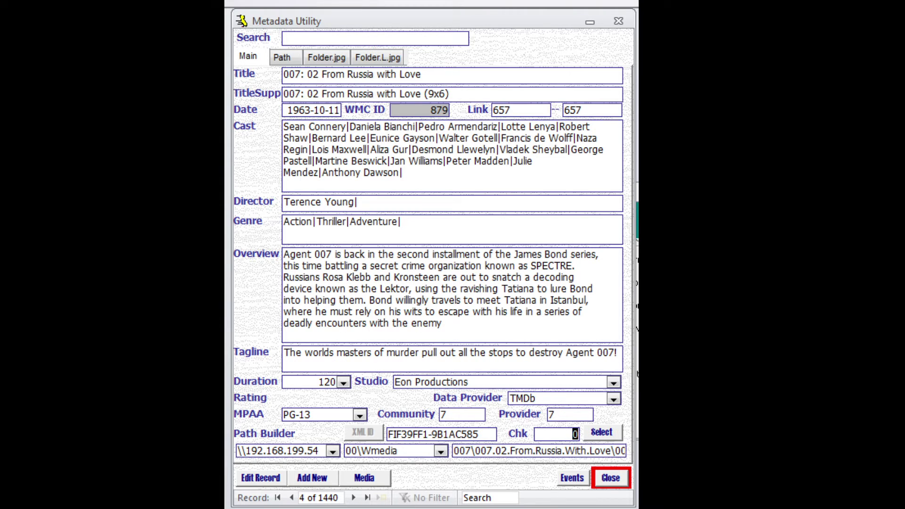
{"action": "left_click", "coordinate": [596, 433]}
Cycle the record view through Media Library and Pending Records to Selected Records.
{"action": "left_click", "coordinate": [370, 484]}
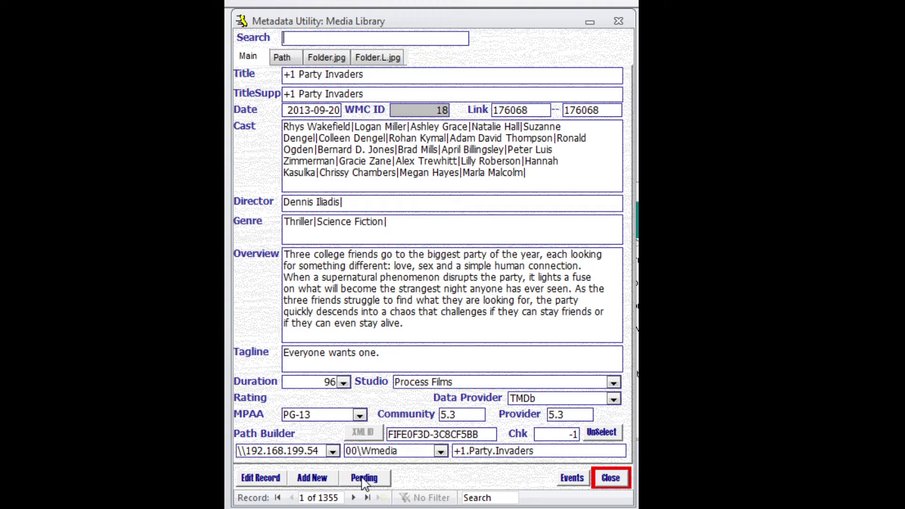
{"action": "left_click", "coordinate": [366, 484]}
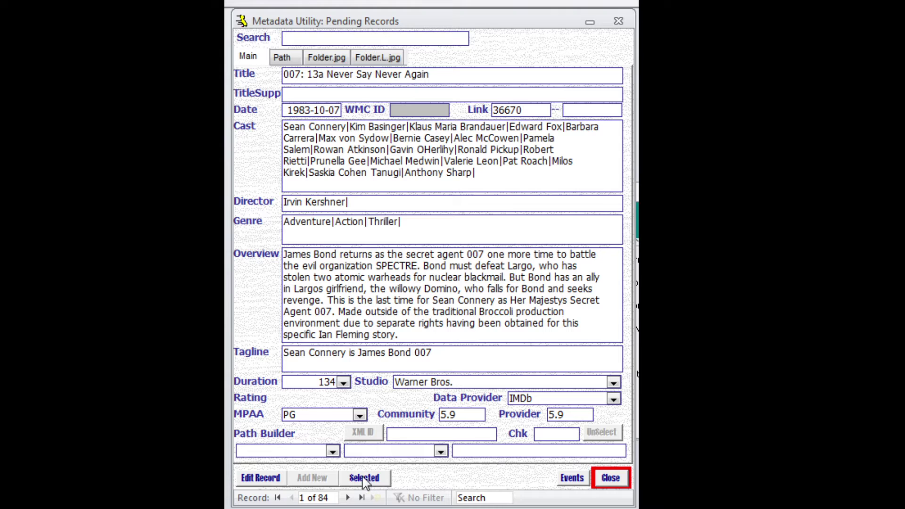
{"action": "left_click", "coordinate": [364, 478]}
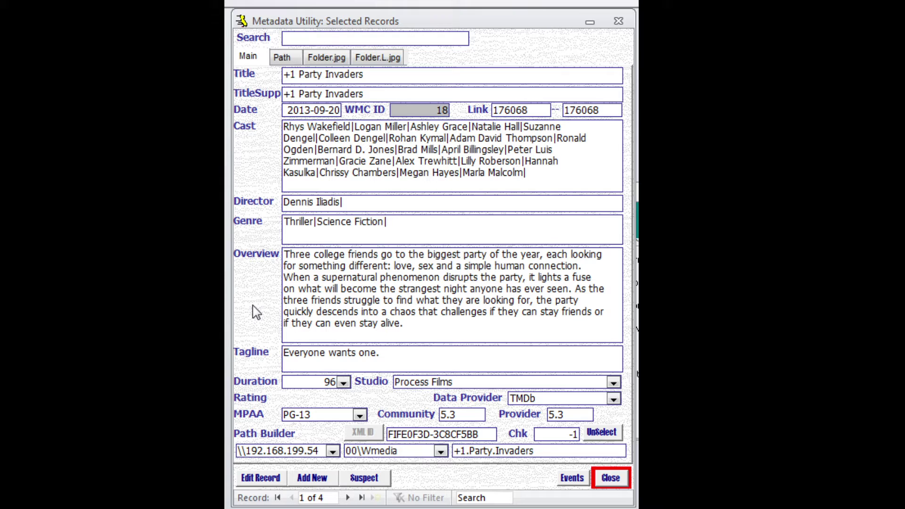
Look through the selected records from +1 Party Invaders to 007: 02 From Russia with Love.
{"action": "key", "text": "Tab"}
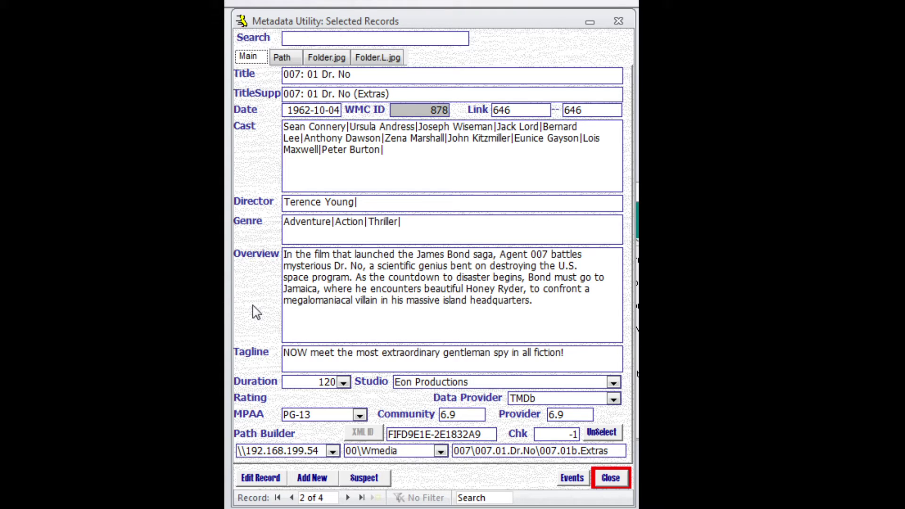
{"action": "key", "text": "Page_Down"}
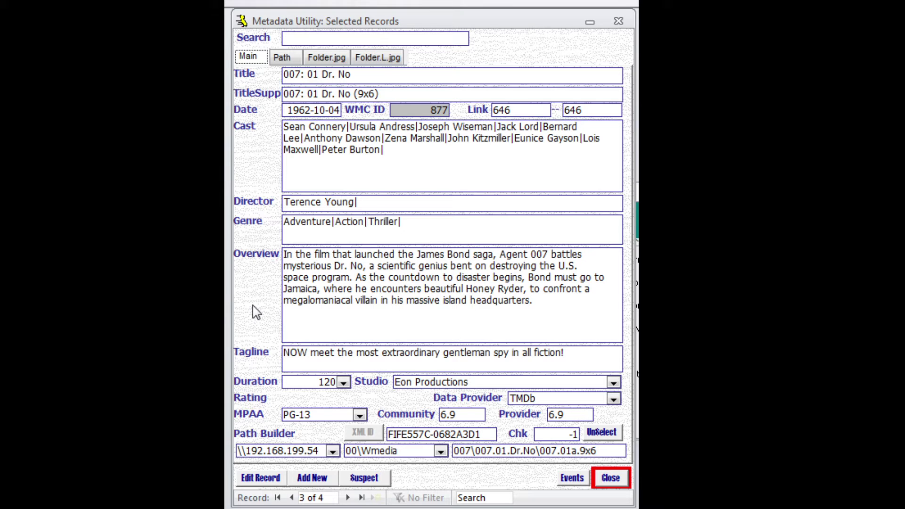
{"action": "key", "text": "Page_Down"}
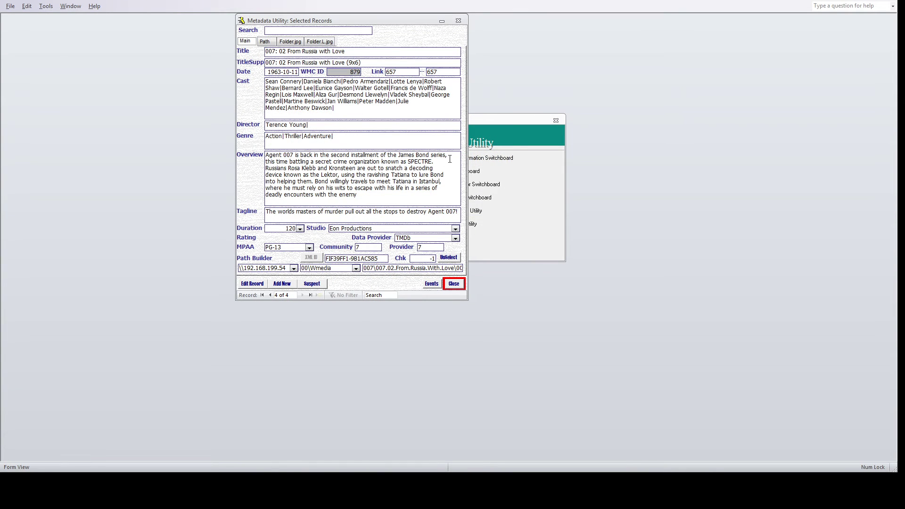
Bring the Main Switchboard forward and open the Metadata Utility Merge Switchboard through the Merge Generator Switchboard.
{"action": "left_click", "coordinate": [510, 121]}
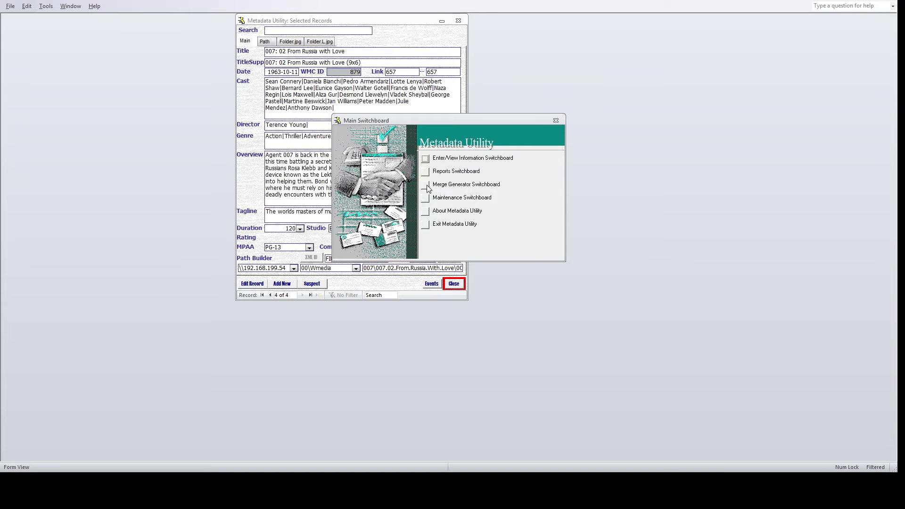
{"action": "left_click", "coordinate": [396, 23]}
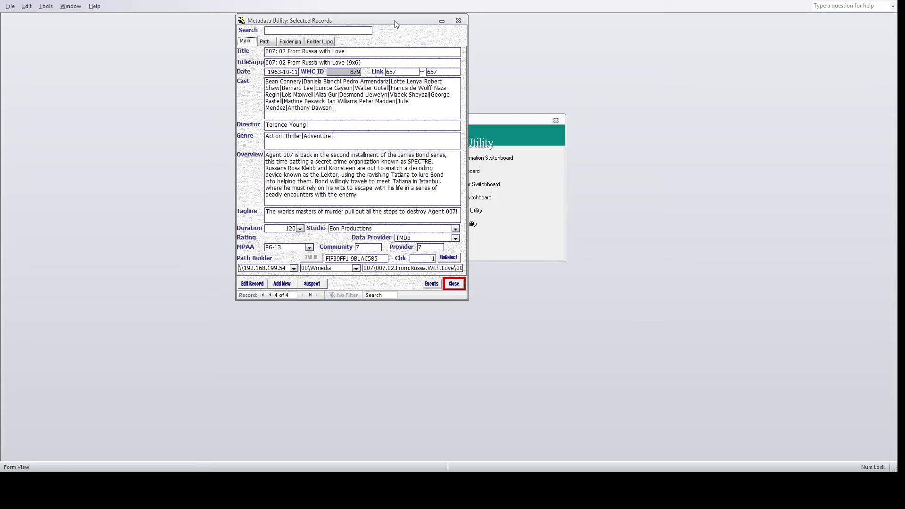
{"action": "left_click", "coordinate": [516, 123]}
{"action": "left_click", "coordinate": [425, 185]}
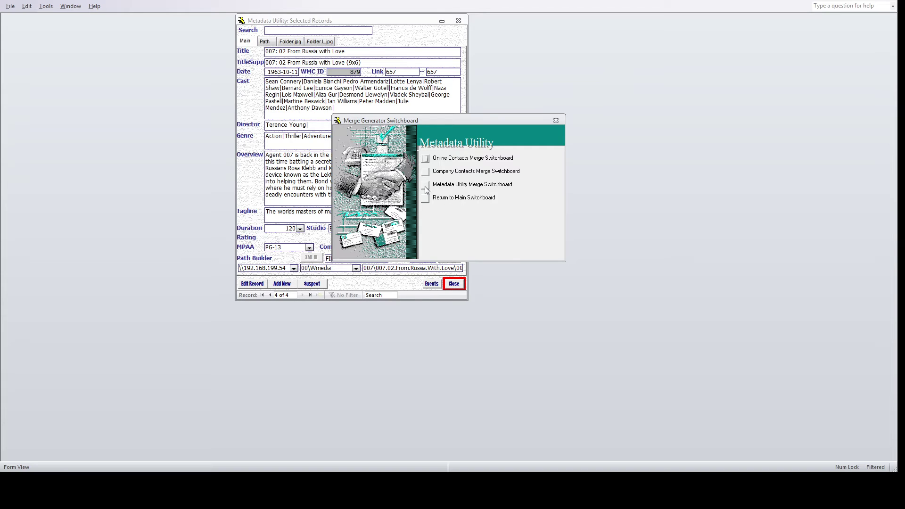
{"action": "left_click", "coordinate": [425, 185]}
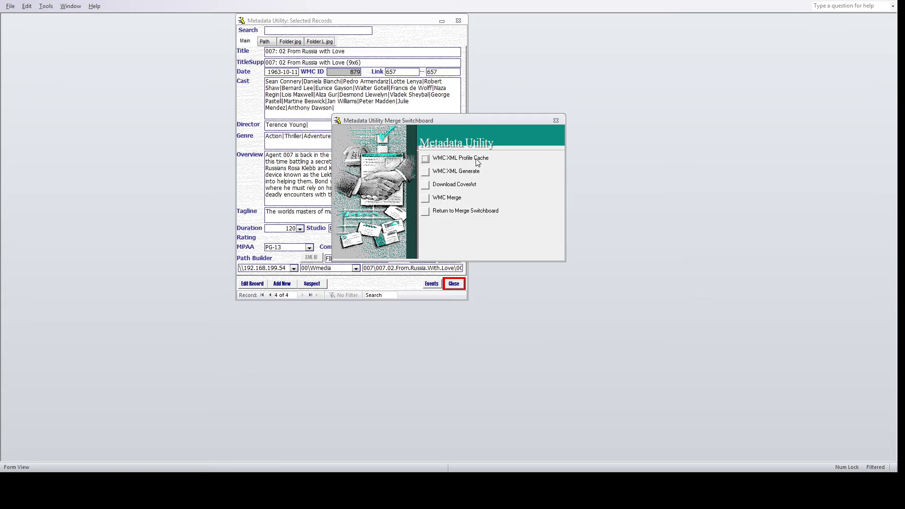
Examine the merge options WMC XML Profile Cache, WMC XML Generate, Download CoverArt and WMC Merge.
{"action": "key", "text": "Tab"}
{"action": "key", "text": "Tab"}
{"action": "key", "text": "shift+Tab"}
{"action": "key", "text": "shift+Tab"}
{"action": "key", "text": "Tab"}
{"action": "key", "text": "Tab"}
{"action": "key", "text": "Tab"}
{"action": "key", "text": "Up"}
{"action": "key", "text": "Up"}
{"action": "key", "text": "Up"}
Return to the Selected Records form, go to its first record and unselect +1 Party Invaders.
{"action": "left_click", "coordinate": [350, 25]}
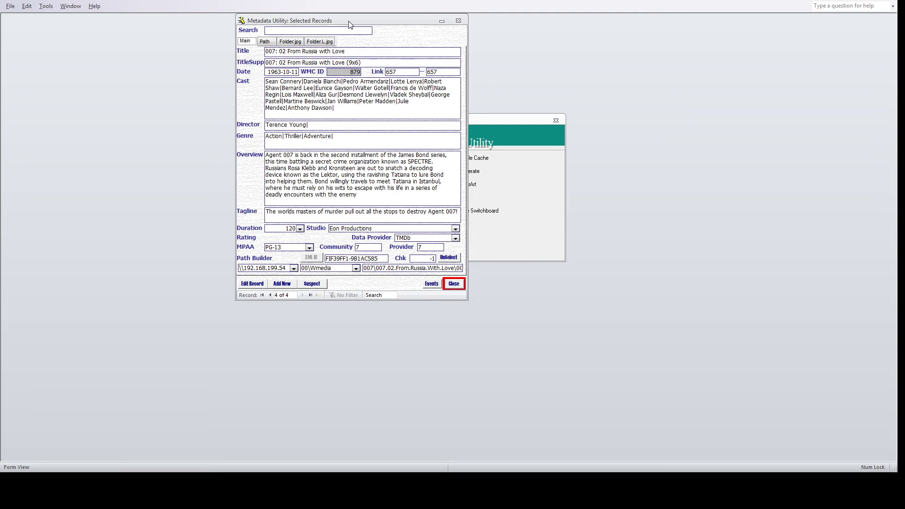
{"action": "key", "text": "Page_Up"}
{"action": "key", "text": "Page_Up"}
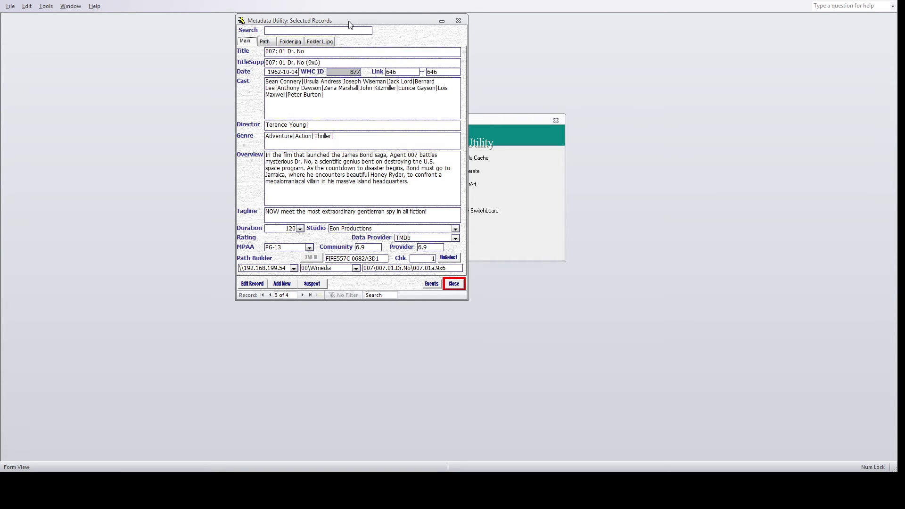
{"action": "key", "text": "Page_Down"}
{"action": "key", "text": "Page_Down"}
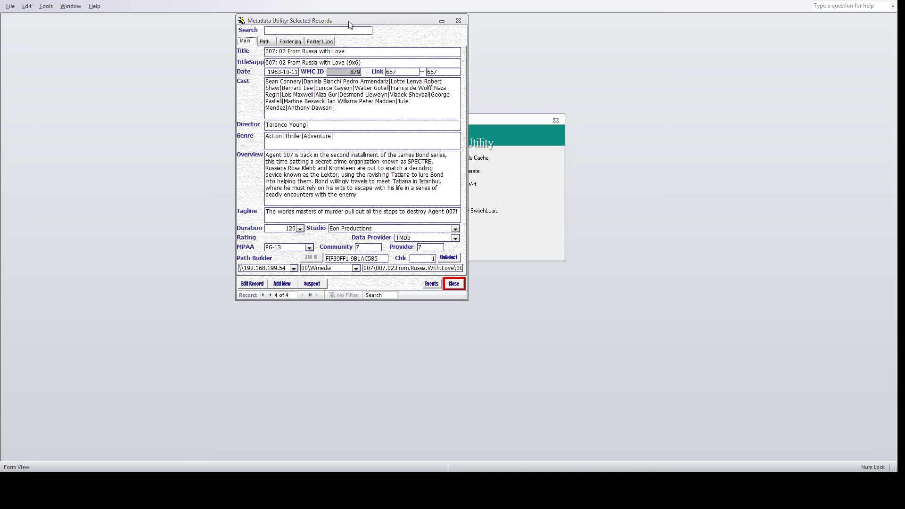
{"action": "key", "text": "Page_Up"}
{"action": "key", "text": "Page_Up"}
{"action": "key", "text": "Page_Up"}
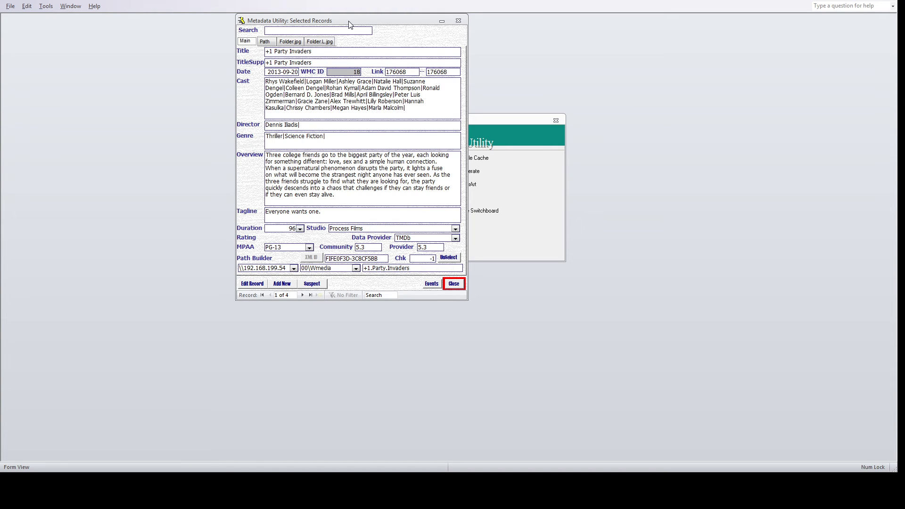
{"action": "left_click", "coordinate": [448, 258]}
Unselect the 007: 01 Dr. No (Extras) record by editing its Chk value to 0.
{"action": "key", "text": "Page_Down"}
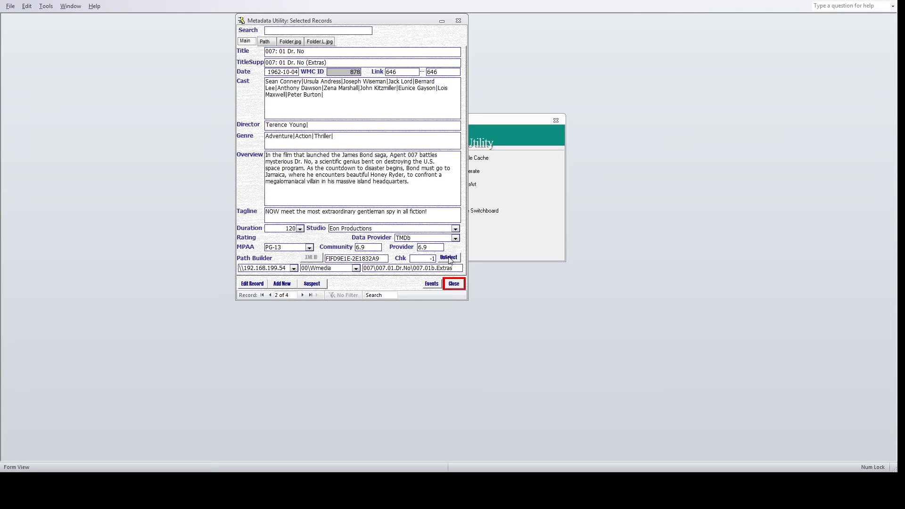
{"action": "double_click", "coordinate": [310, 52]}
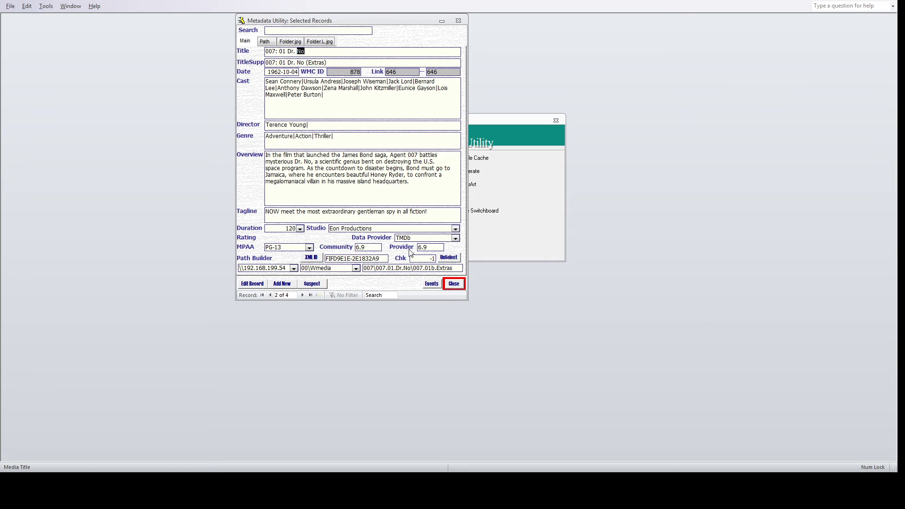
{"action": "left_click_drag", "start_coordinate": [421, 260], "coordinate": [481, 251]}
{"action": "type", "text": "0"}
{"action": "key", "text": "Page_Down"}
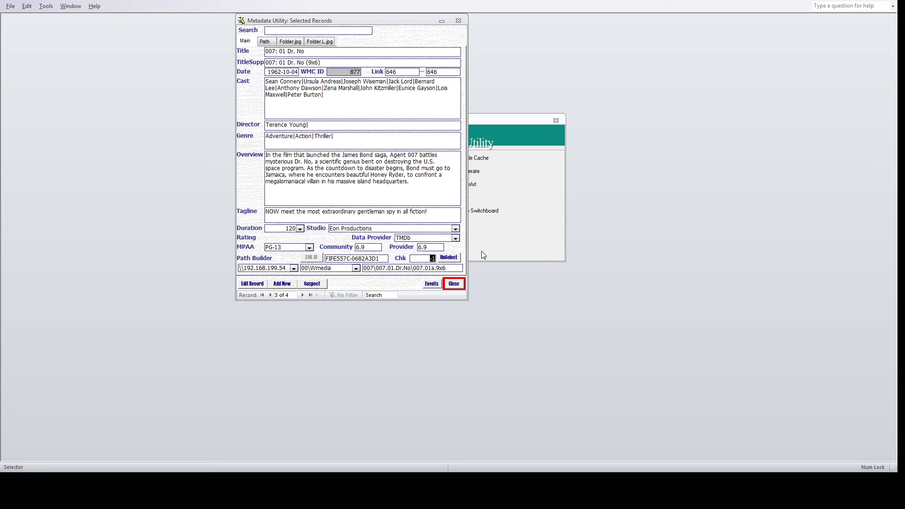
Edit the 007: 01 Dr. No (9x6) record and set its Chk value to 0.
{"action": "left_click", "coordinate": [249, 285]}
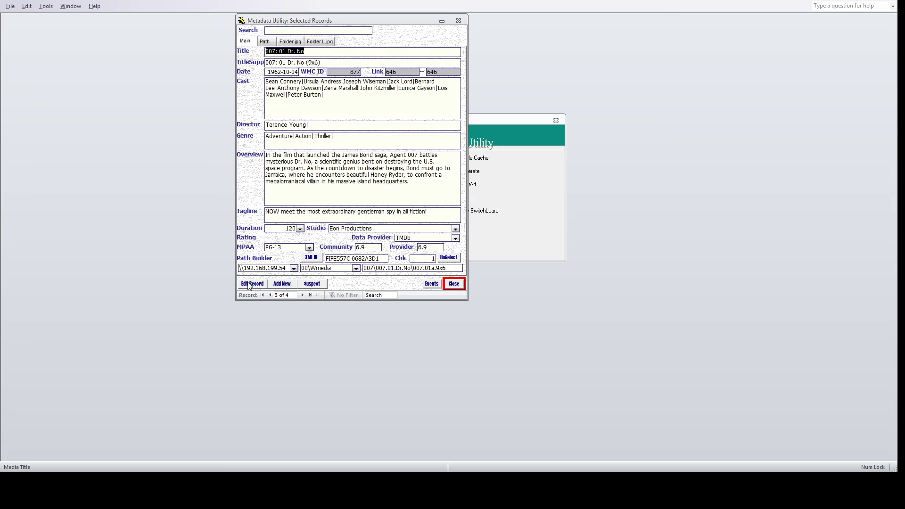
{"action": "left_click_drag", "start_coordinate": [428, 259], "coordinate": [473, 257]}
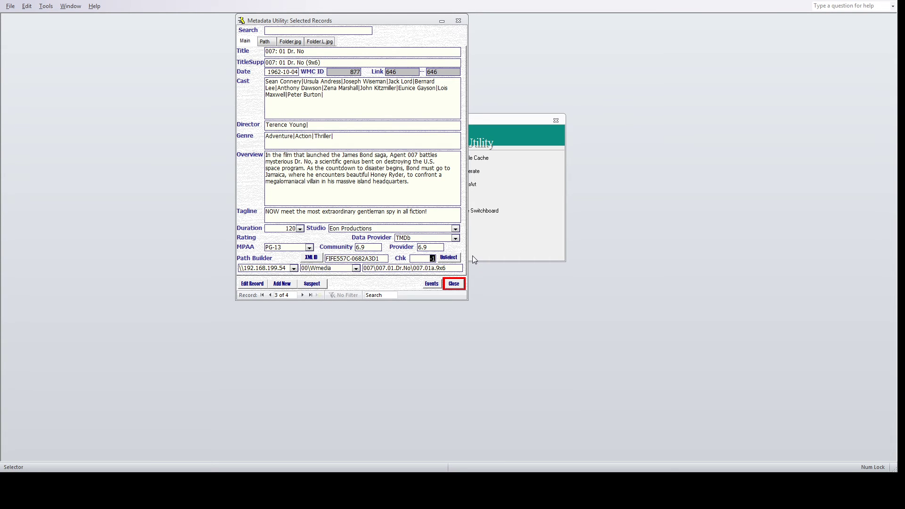
{"action": "type", "text": "0"}
{"action": "key", "text": "Return"}
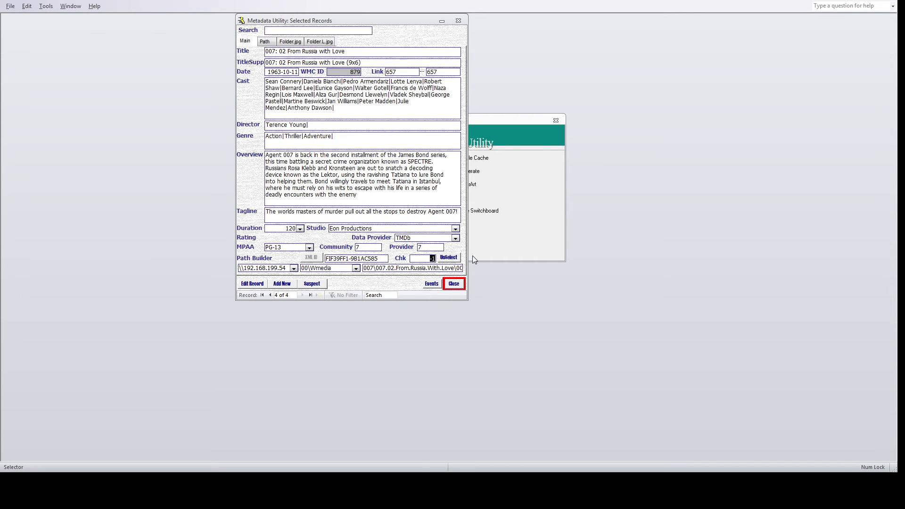
Unselect the 007: 02 From Russia with Love (9x6) record and cycle through the record views back to Selected Records.
{"action": "left_click", "coordinate": [449, 259]}
{"action": "left_click", "coordinate": [316, 285]}
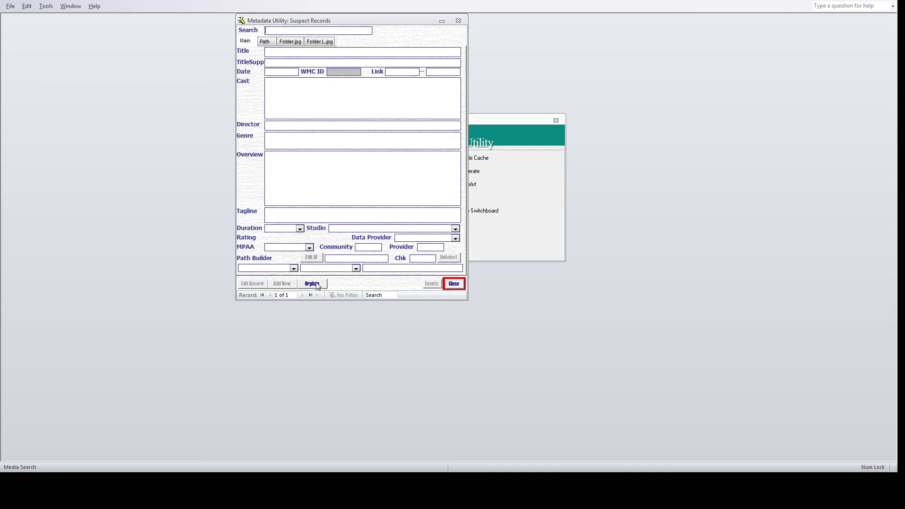
{"action": "left_click", "coordinate": [316, 284]}
{"action": "left_click", "coordinate": [317, 284]}
{"action": "left_click", "coordinate": [315, 283]}
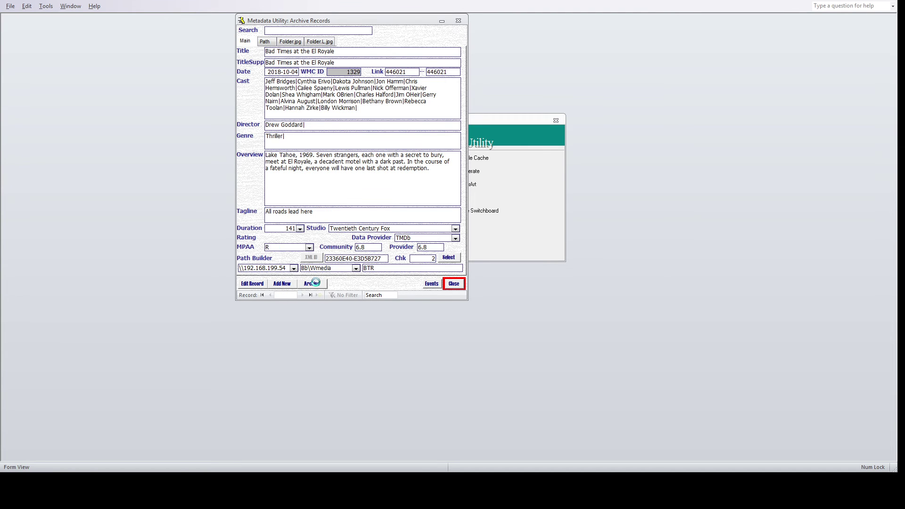
{"action": "left_click", "coordinate": [312, 284]}
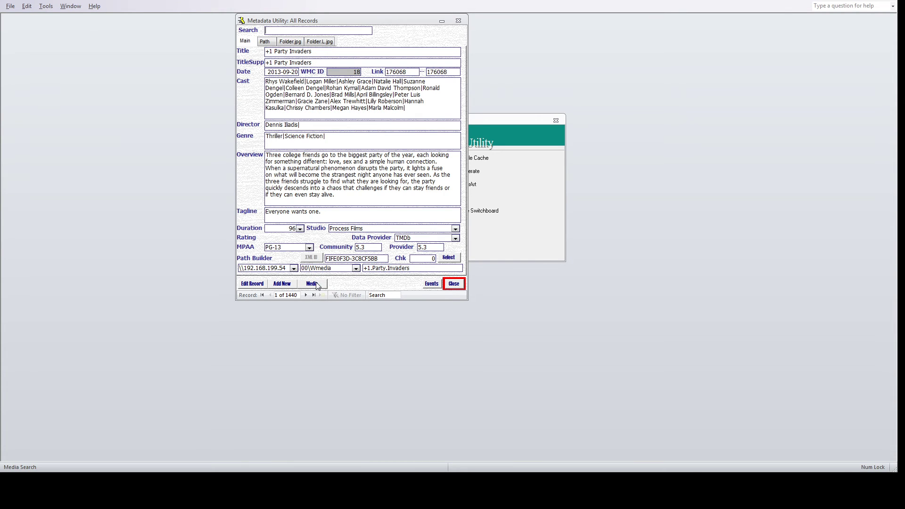
{"action": "left_click", "coordinate": [312, 284]}
{"action": "left_click", "coordinate": [313, 284]}
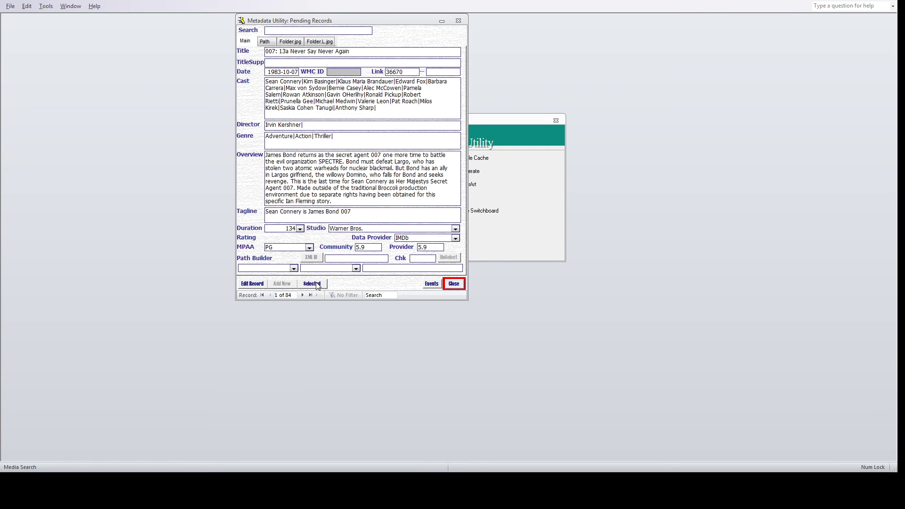
{"action": "left_click", "coordinate": [312, 284]}
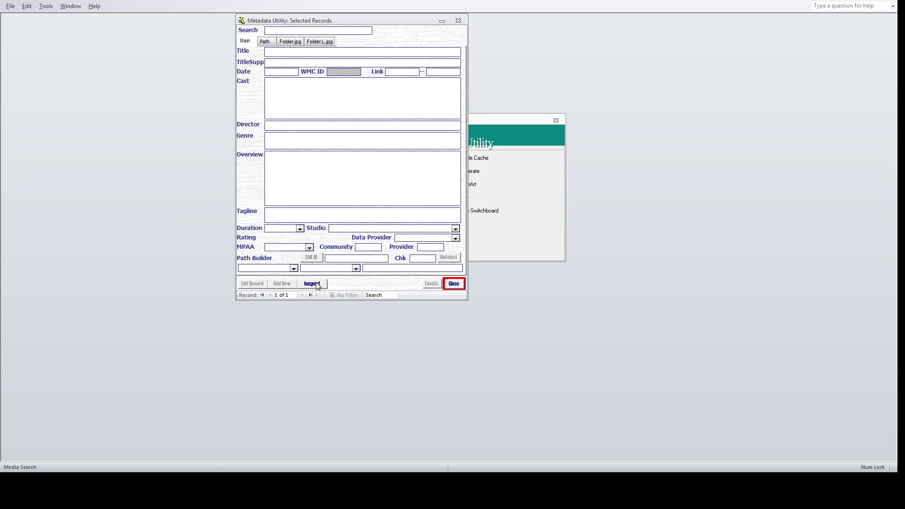
Switch to All Records and select the first five records, from +1 Party Invaders through 007: 02 From Russia with Love (9x6).
{"action": "left_click", "coordinate": [316, 284]}
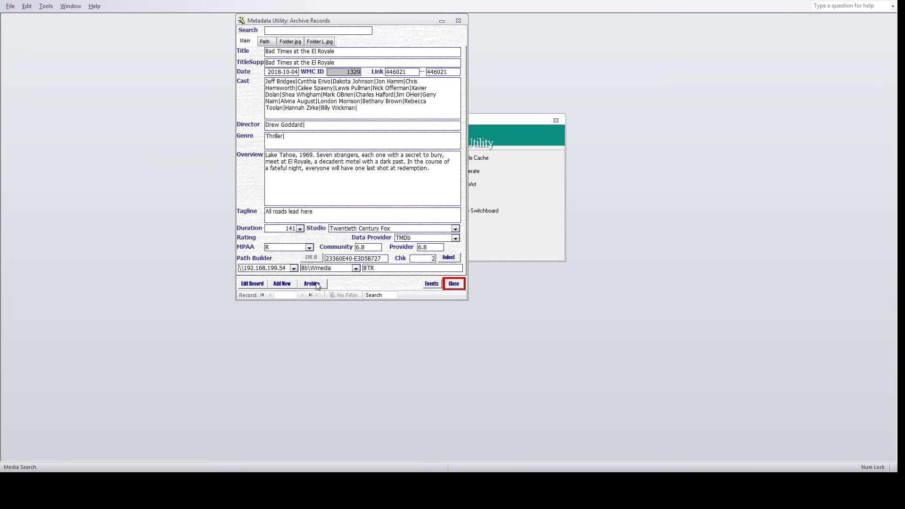
{"action": "left_click", "coordinate": [312, 284]}
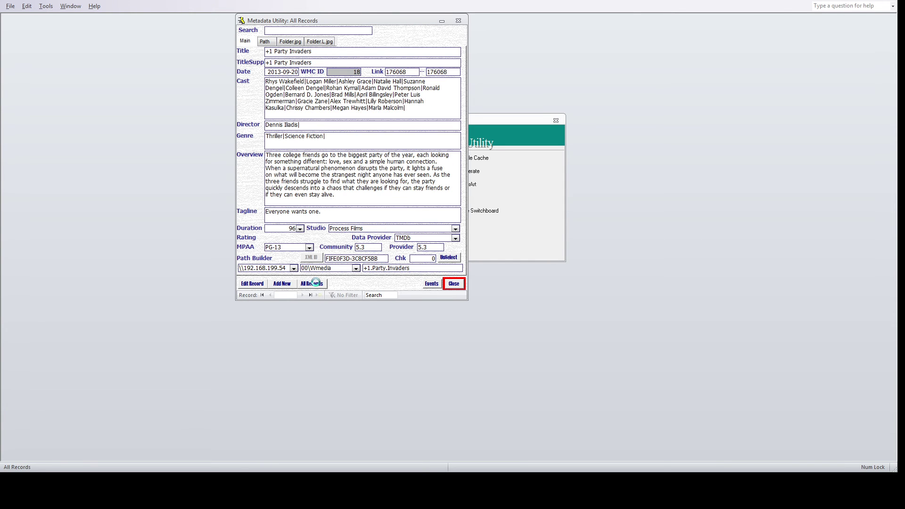
{"action": "left_click", "coordinate": [452, 260]}
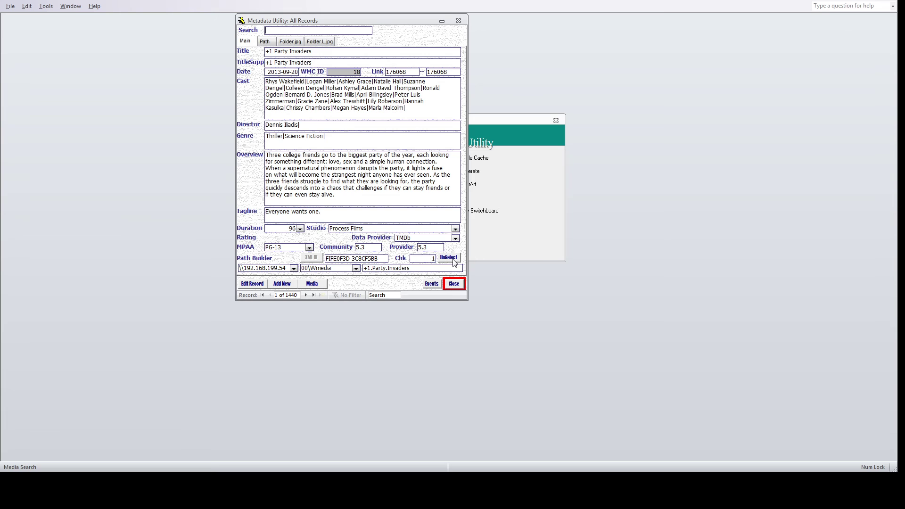
{"action": "key", "text": "Page_Down"}
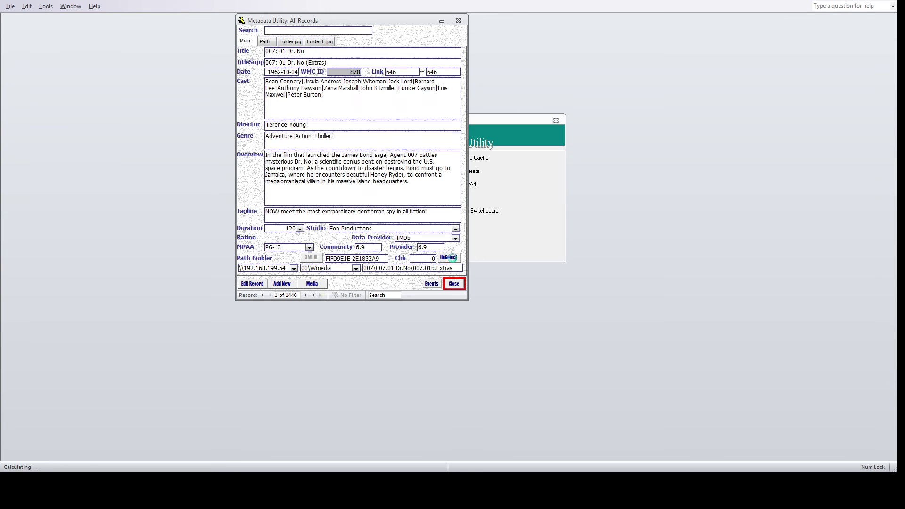
{"action": "left_click", "coordinate": [454, 262]}
{"action": "key", "text": "Page_Down"}
{"action": "key", "text": "Page_Down"}
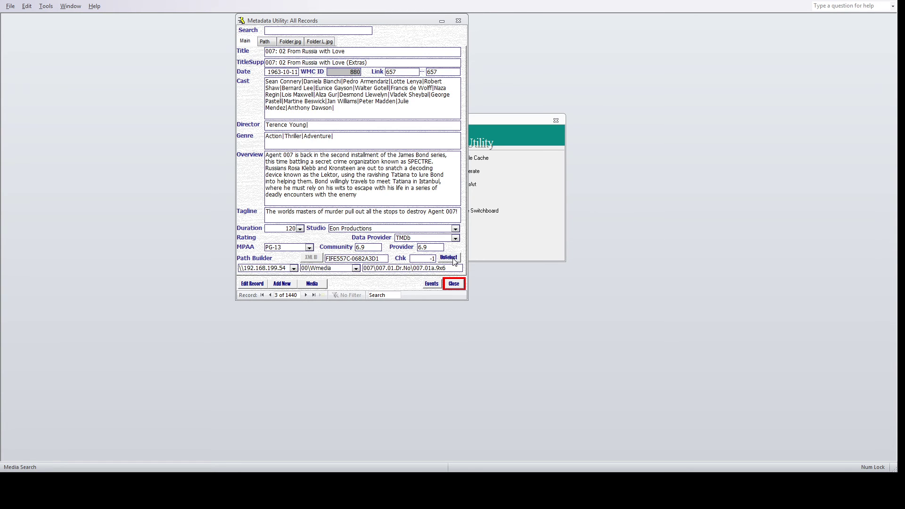
{"action": "left_click", "coordinate": [451, 258]}
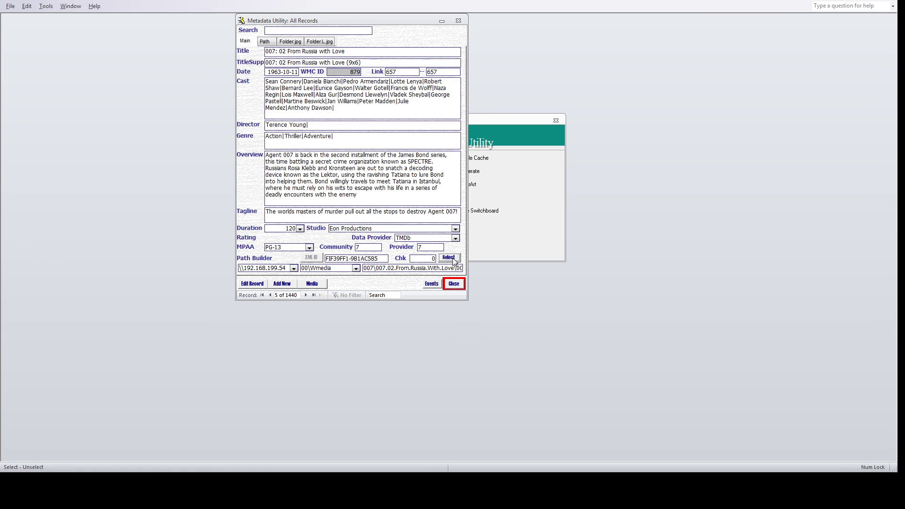
{"action": "key", "text": "Page_Down"}
{"action": "key", "text": "Page_Down"}
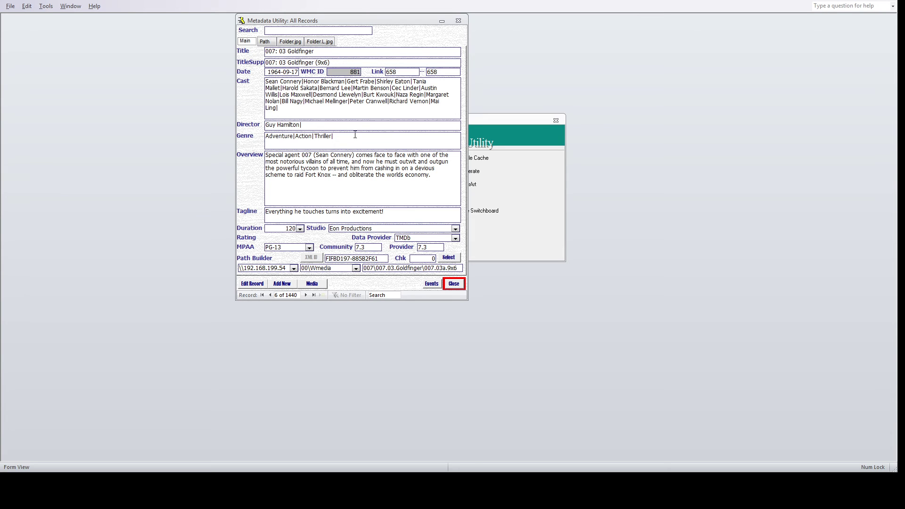
Edit the 007: 03 Goldfinger (9x6) record and append "- Edited" to its tagline.
{"action": "left_click", "coordinate": [253, 285]}
{"action": "left_click", "coordinate": [414, 212]}
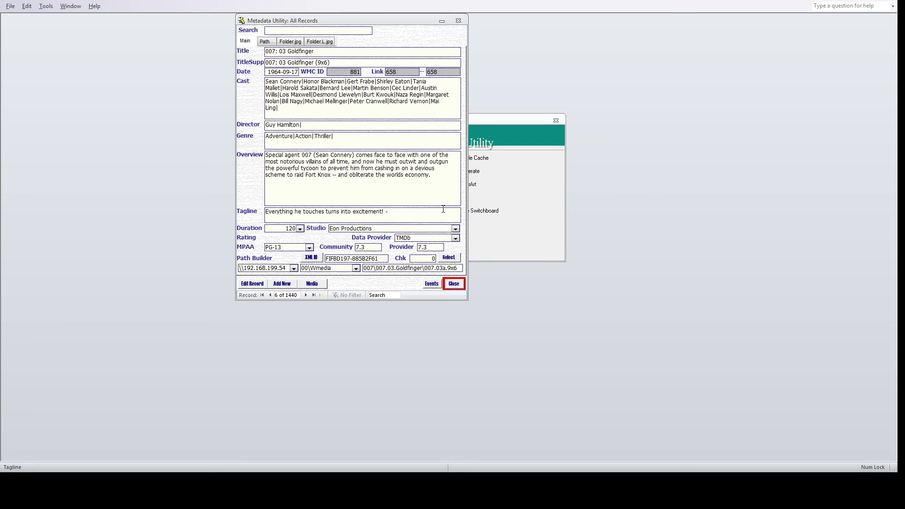
{"action": "type", "text": "- Edited"}
{"action": "key", "text": "Tab"}
Examine the file, XML and poster paths of the 007: 03 Goldfinger (9x6) record and return to its main details.
{"action": "left_click", "coordinate": [265, 42]}
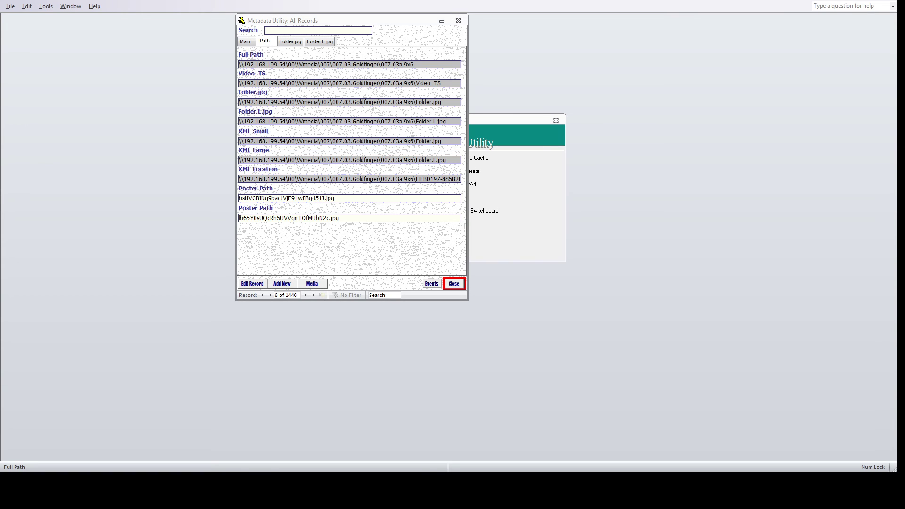
{"action": "left_click", "coordinate": [267, 44]}
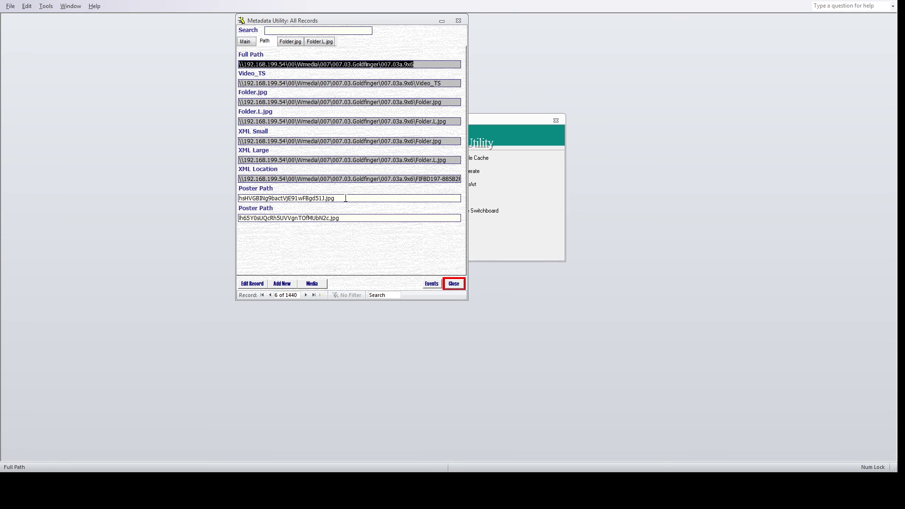
{"action": "left_click", "coordinate": [246, 42]}
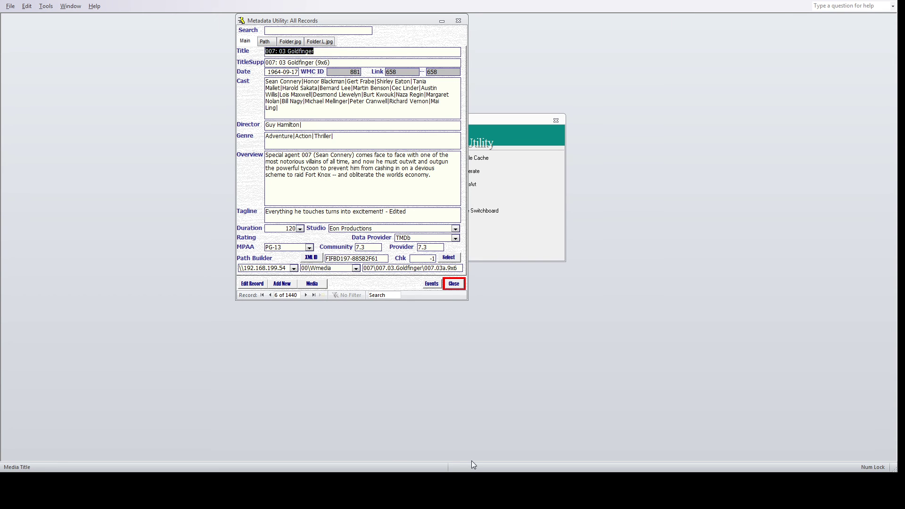
{"action": "left_click", "coordinate": [473, 481]}
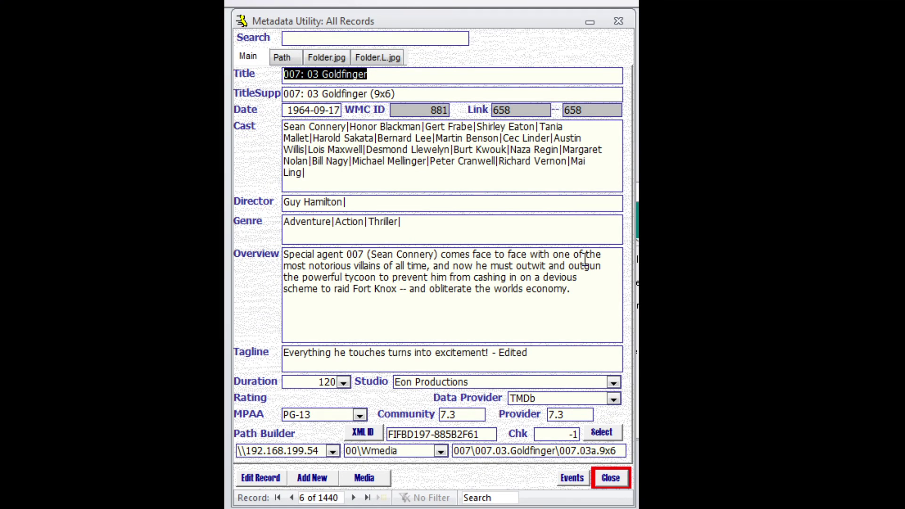
Cycle through Media Library and Pending Records to Selected Records, and check the merge options before returning to the form.
{"action": "left_click", "coordinate": [363, 479]}
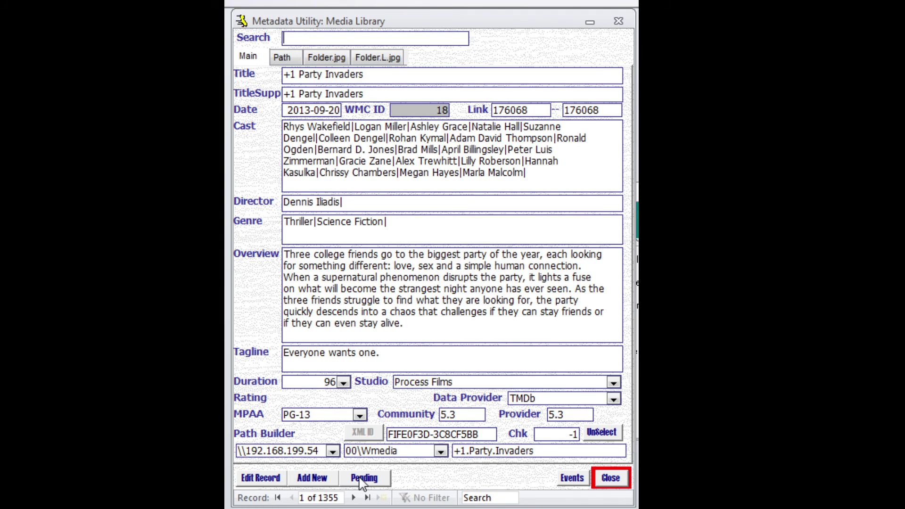
{"action": "left_click", "coordinate": [364, 478]}
{"action": "left_click", "coordinate": [359, 478]}
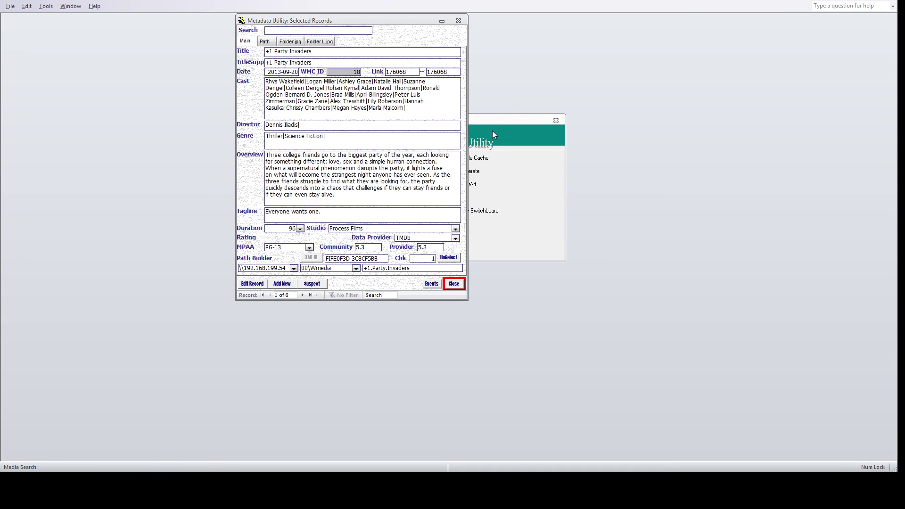
{"action": "left_click", "coordinate": [494, 135]}
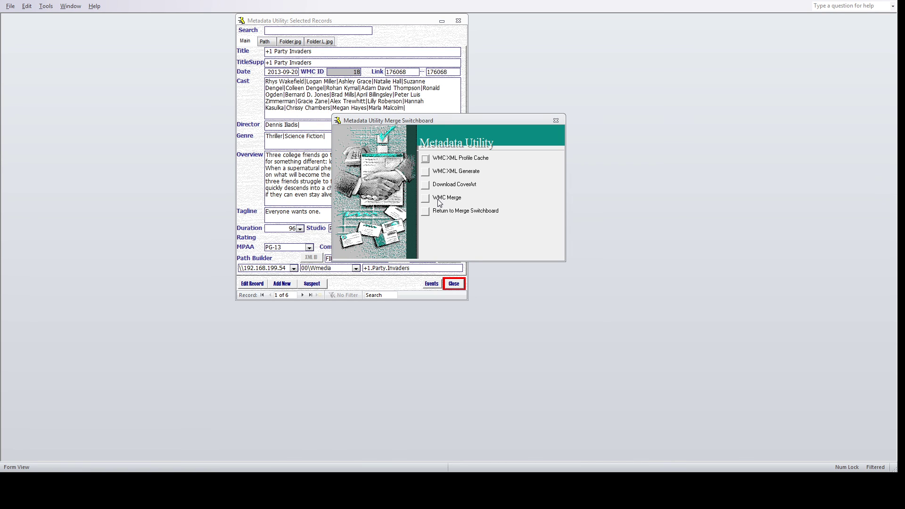
{"action": "left_click", "coordinate": [396, 24]}
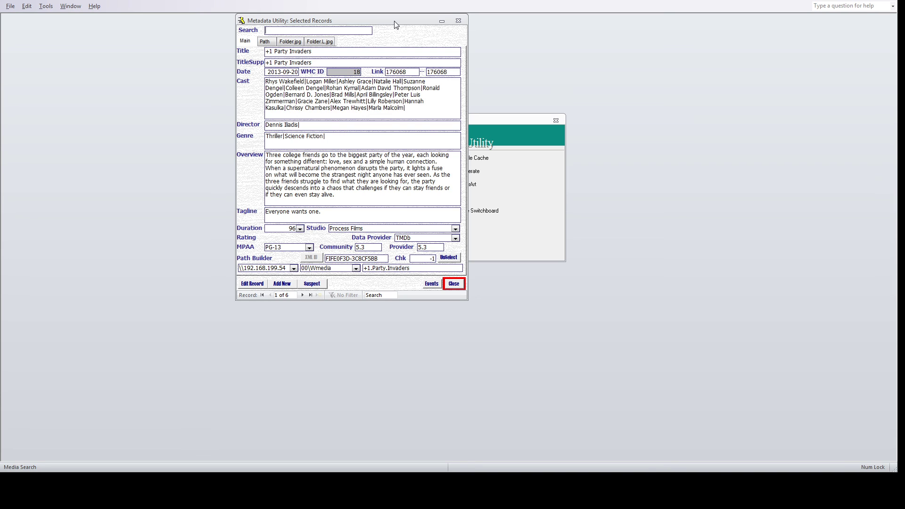